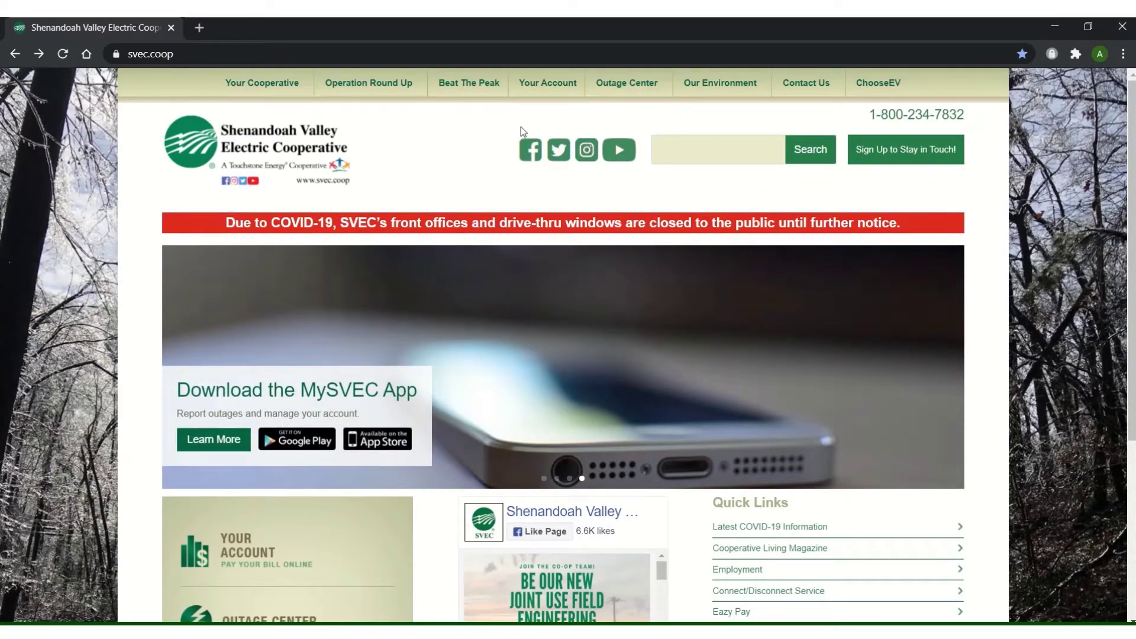
- Open the 'Your Account' sign-in portal from the svec.coop top navigation bar
click(546, 89)
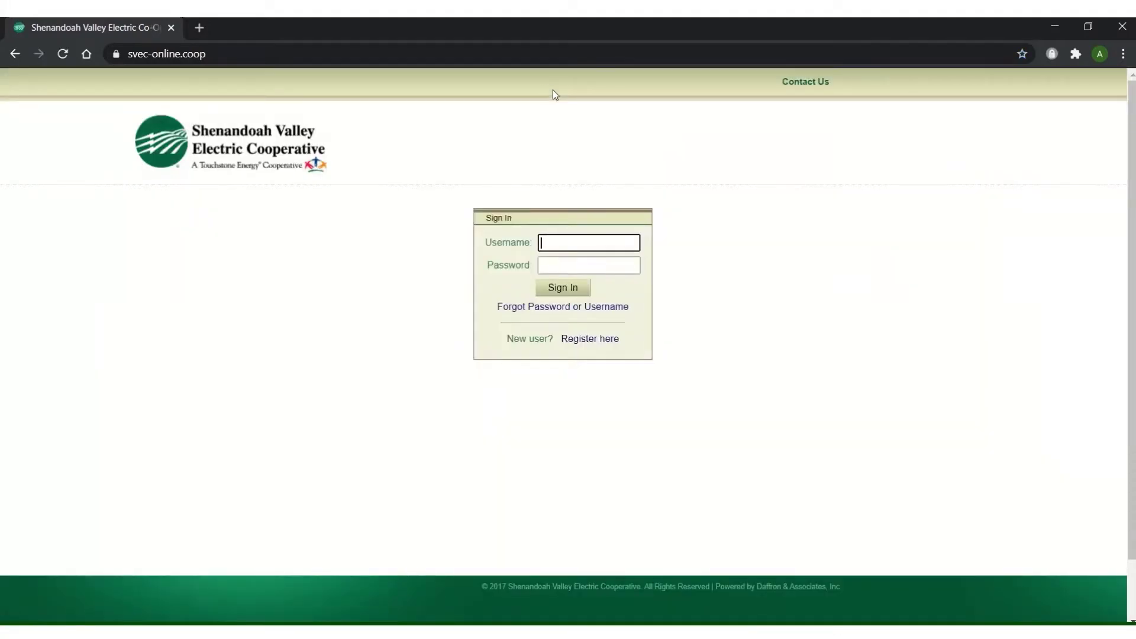
- Start a new registration with user name fakeaccountpr and the password entered twice
click(575, 340)
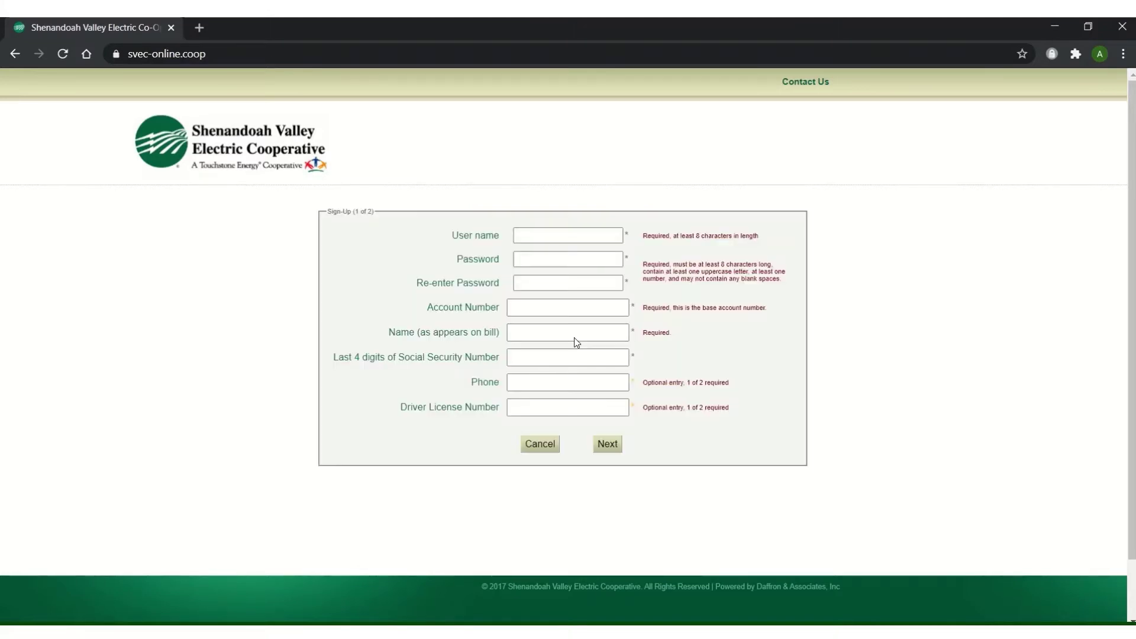
click(558, 234)
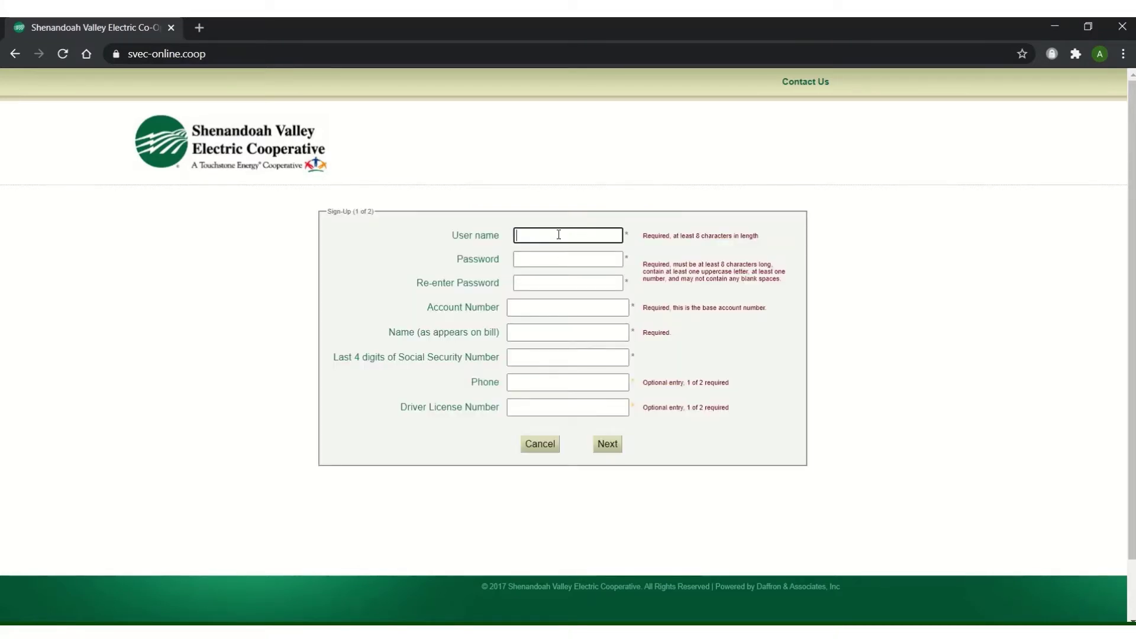
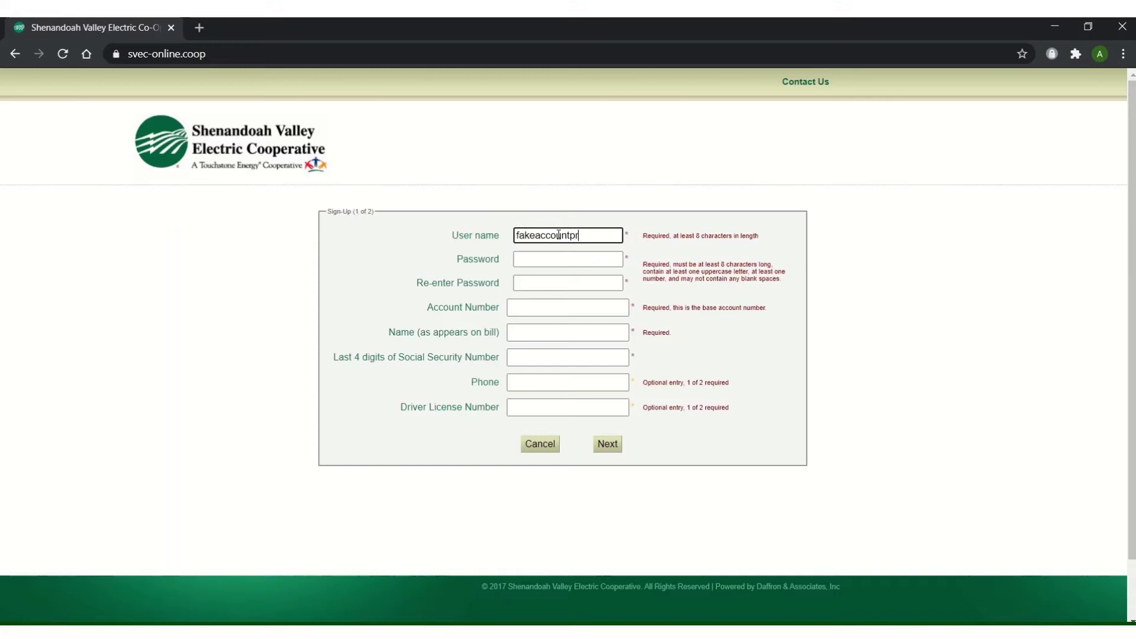
key(Tab)
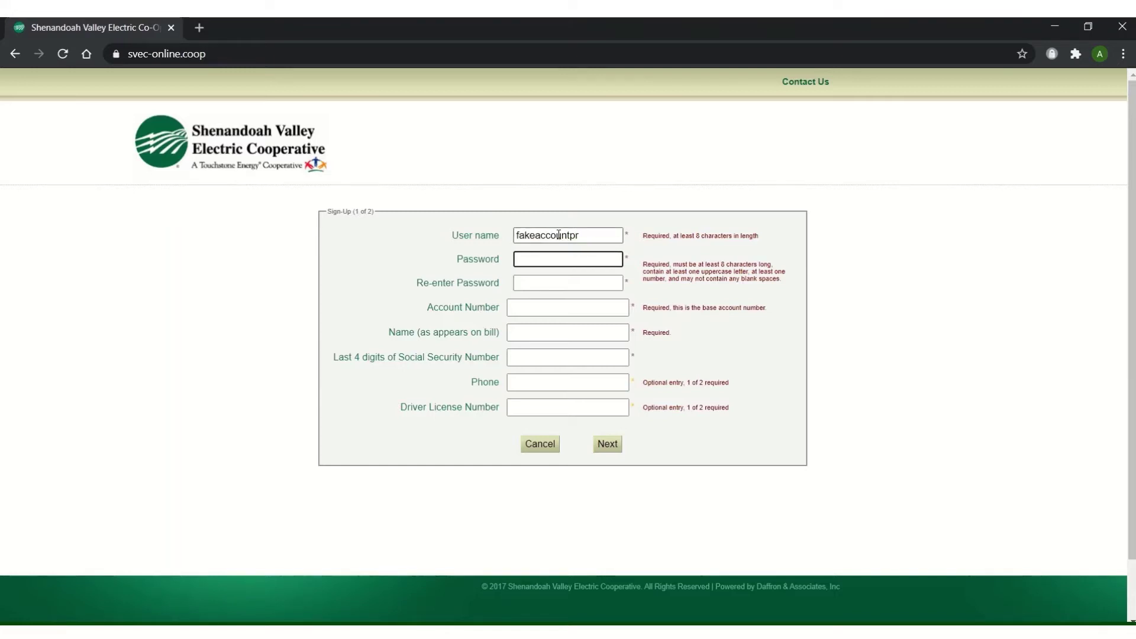
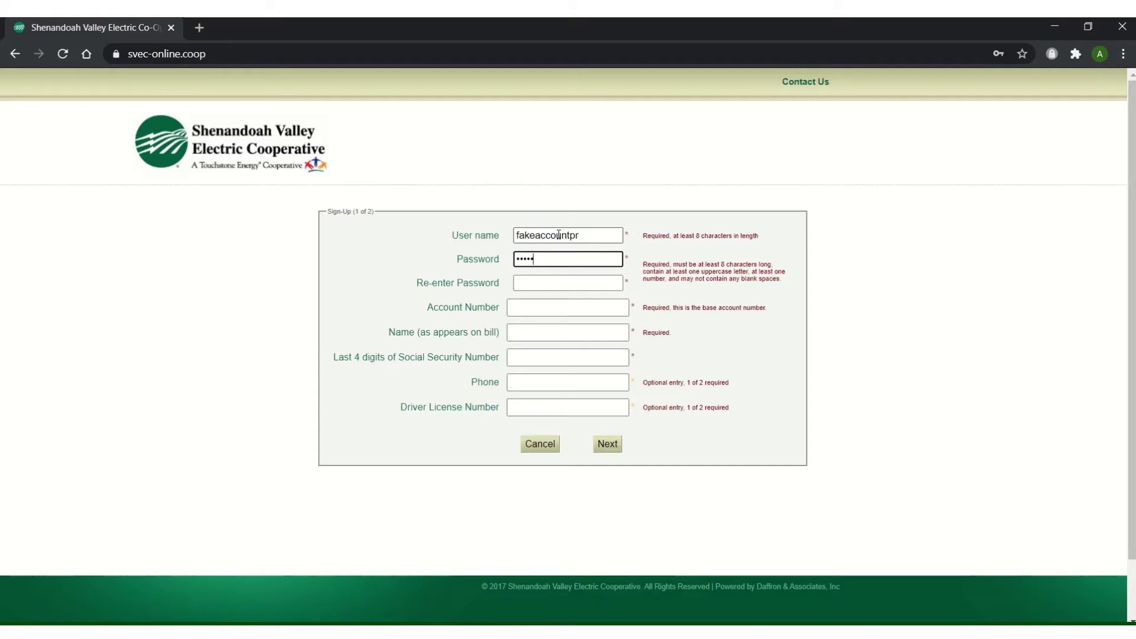
key(Tab)
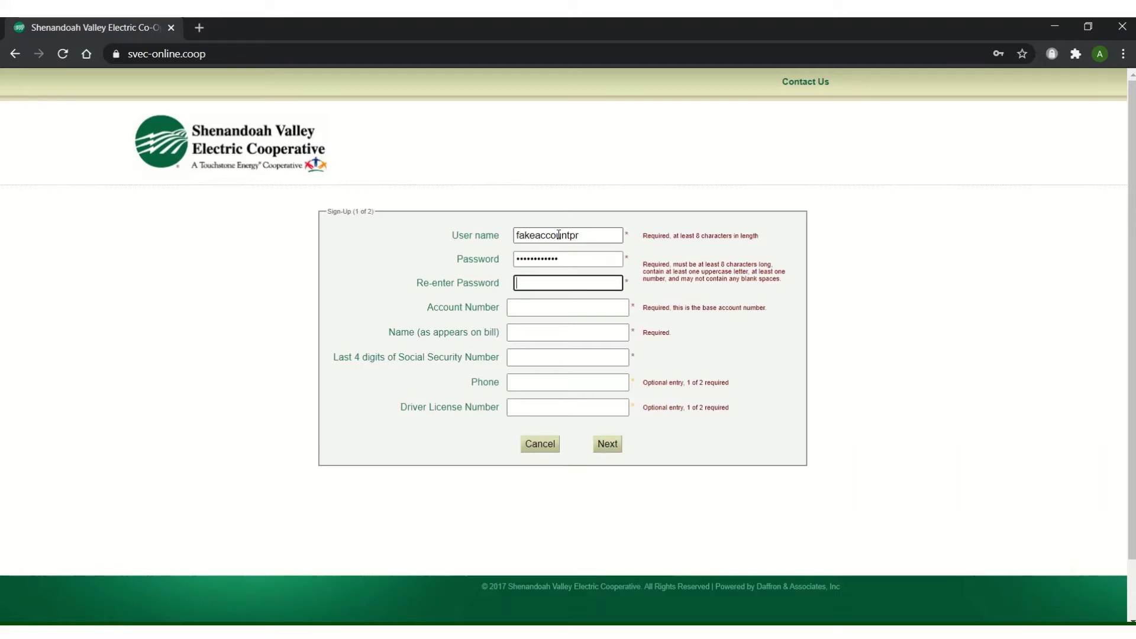
- Enter the account number, billed name, SSN last four and phone, then submit step one
key(Tab)
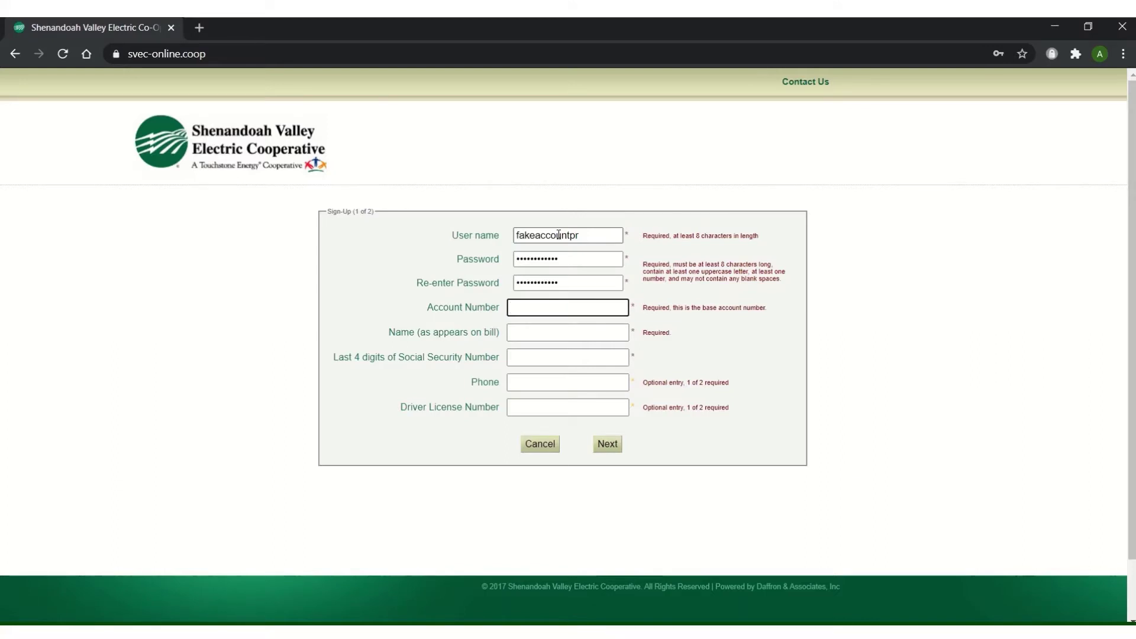
key(Tab)
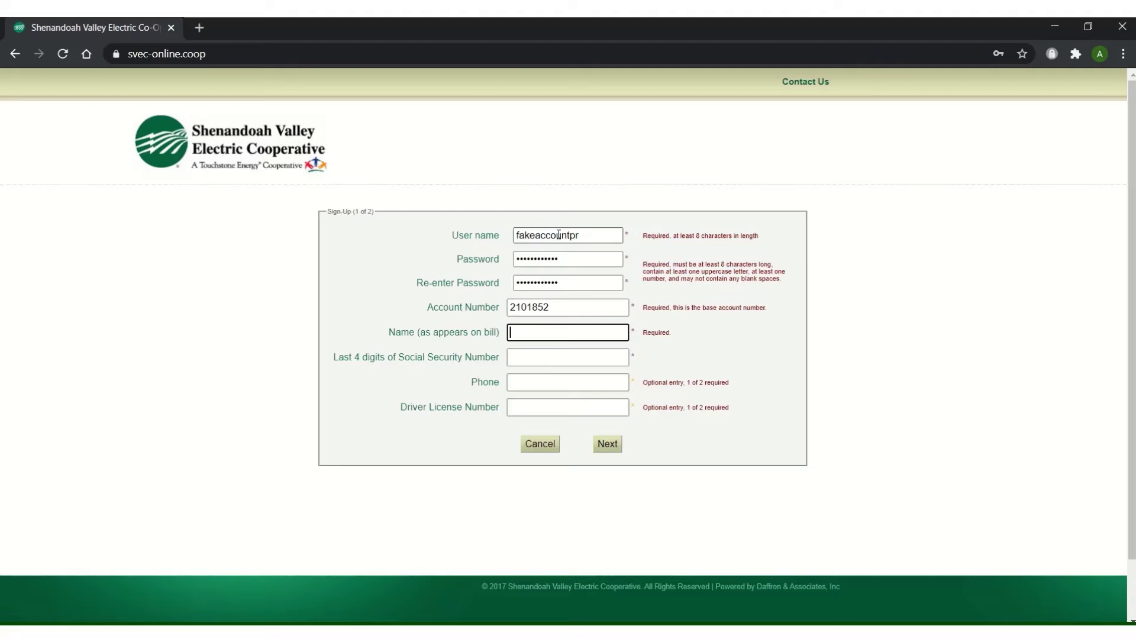
text(ane)
text( A Smi)
text(th)
key(Tab)
text(5)
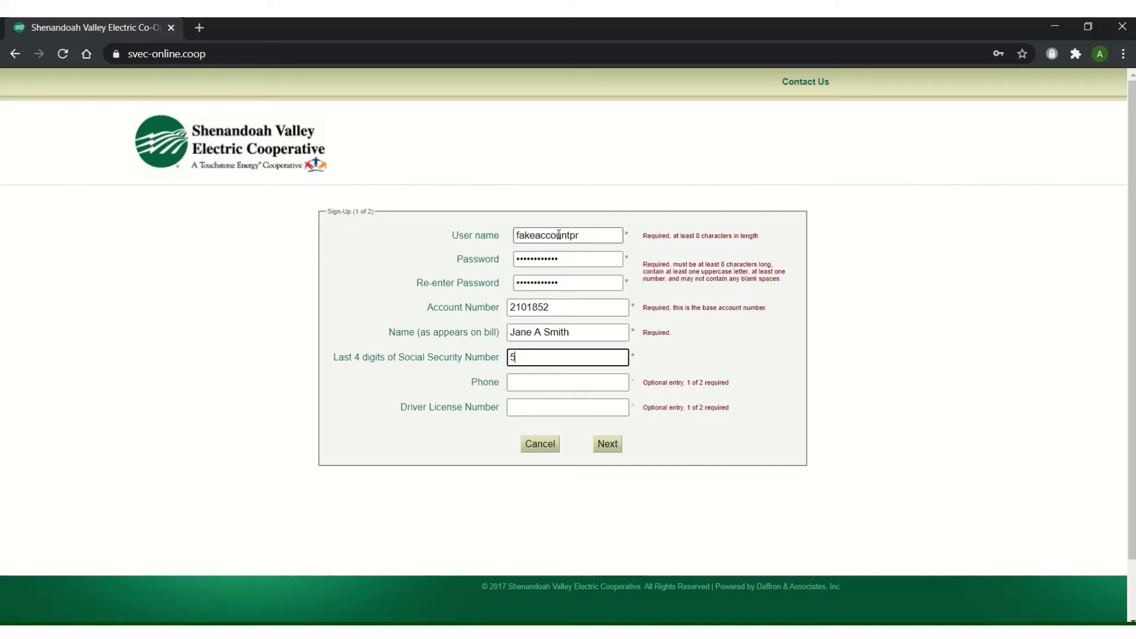
text(555)
key(Tab)
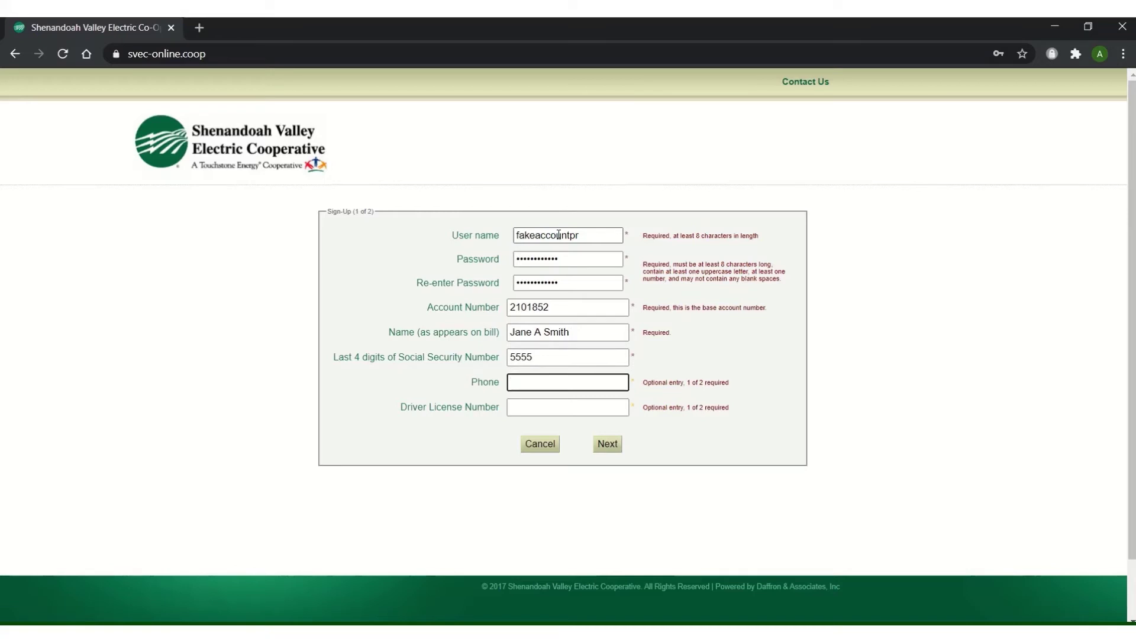
text(555)
text(-555-)
text(5555)
click(609, 446)
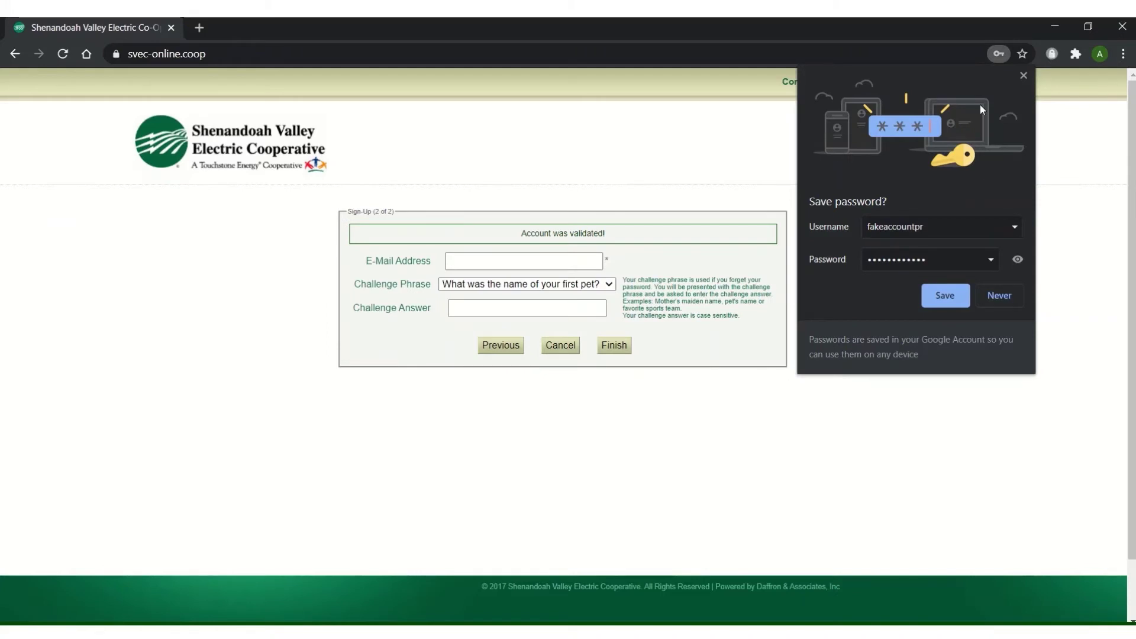
- Dismiss Chrome's save-password popup and enter the e-mail address on step two
click(1022, 77)
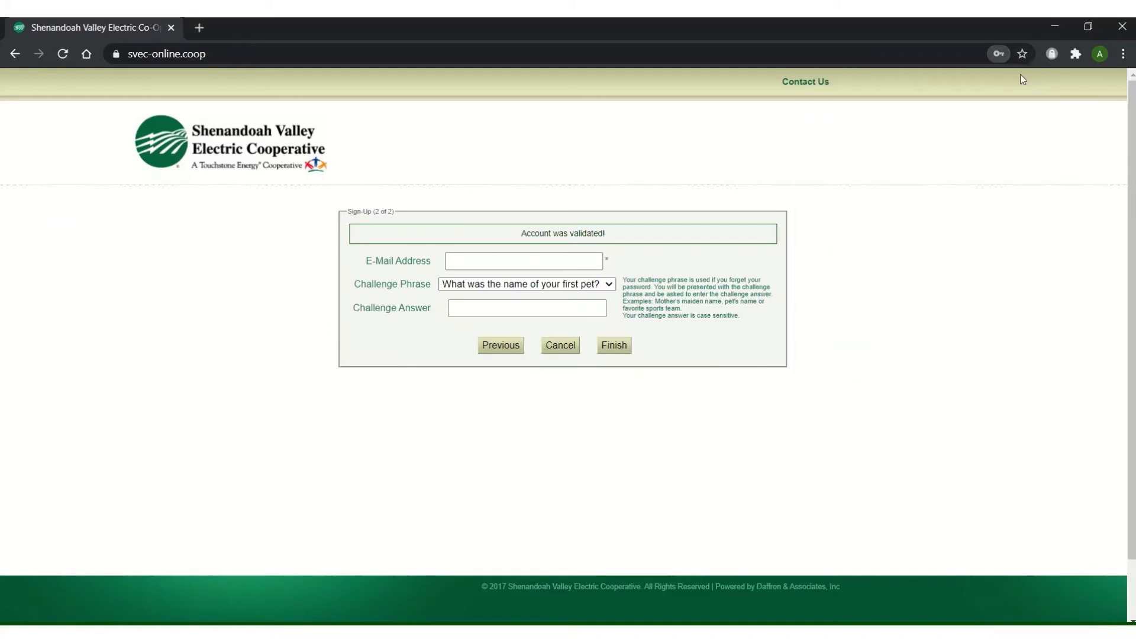
click(544, 256)
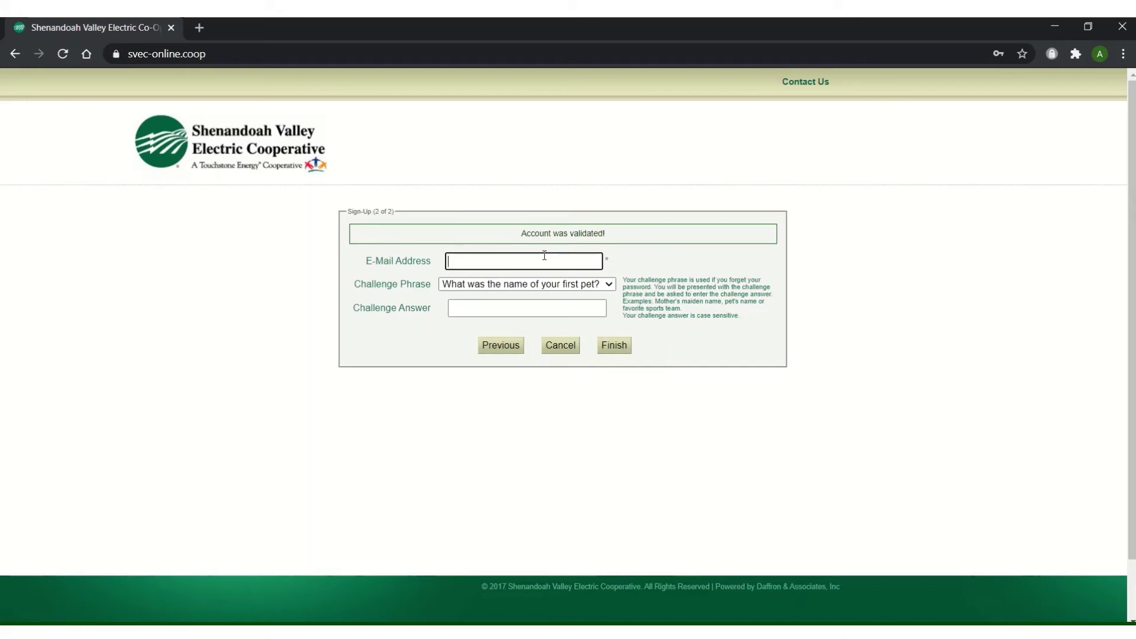
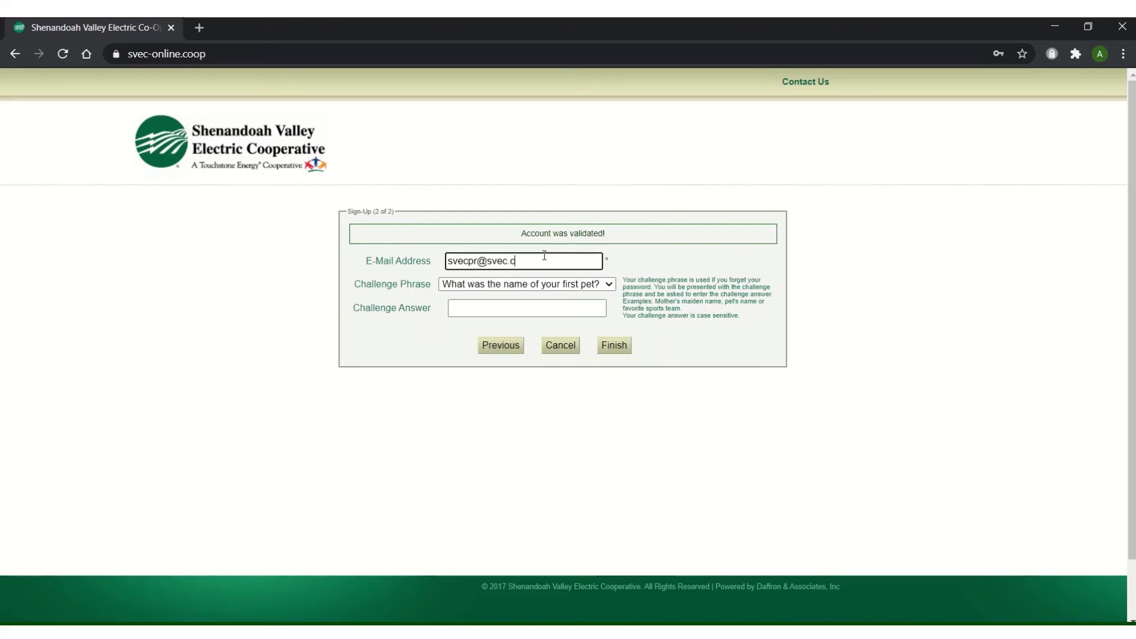
- Pick 'What city were you born in?' as the challenge phrase, answer it, and finish registration
click(608, 285)
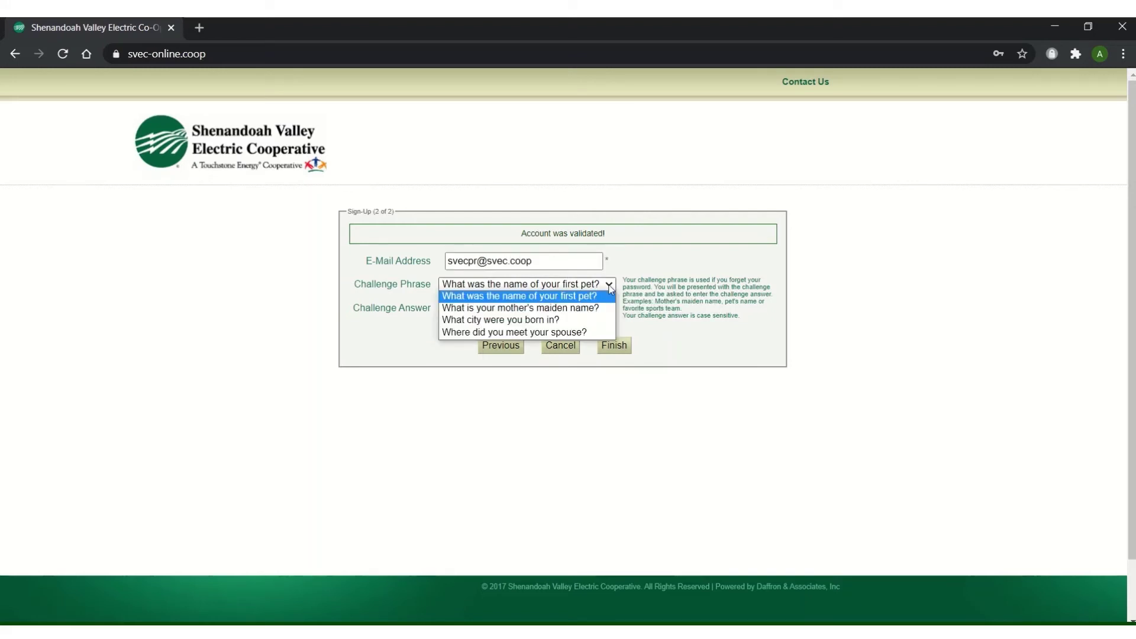
click(589, 326)
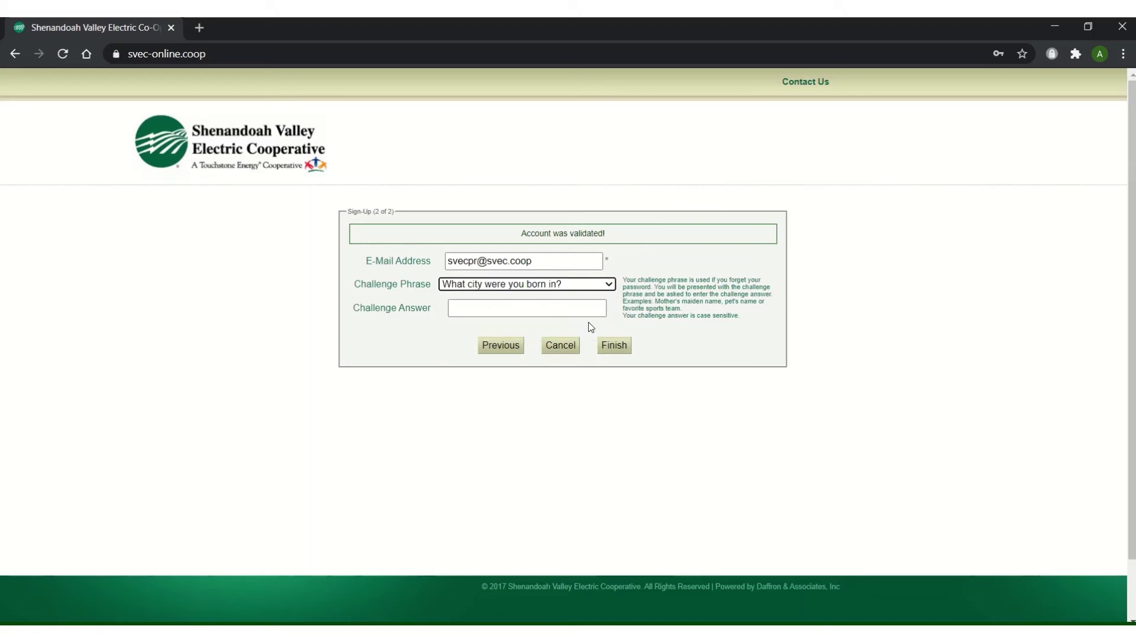
click(544, 310)
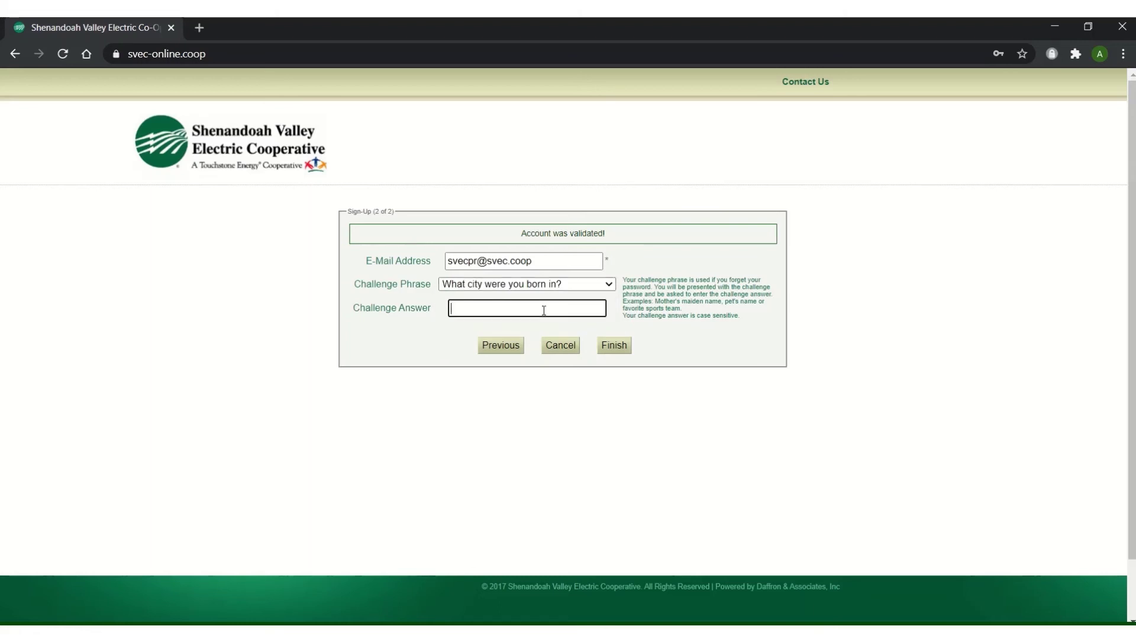
click(614, 346)
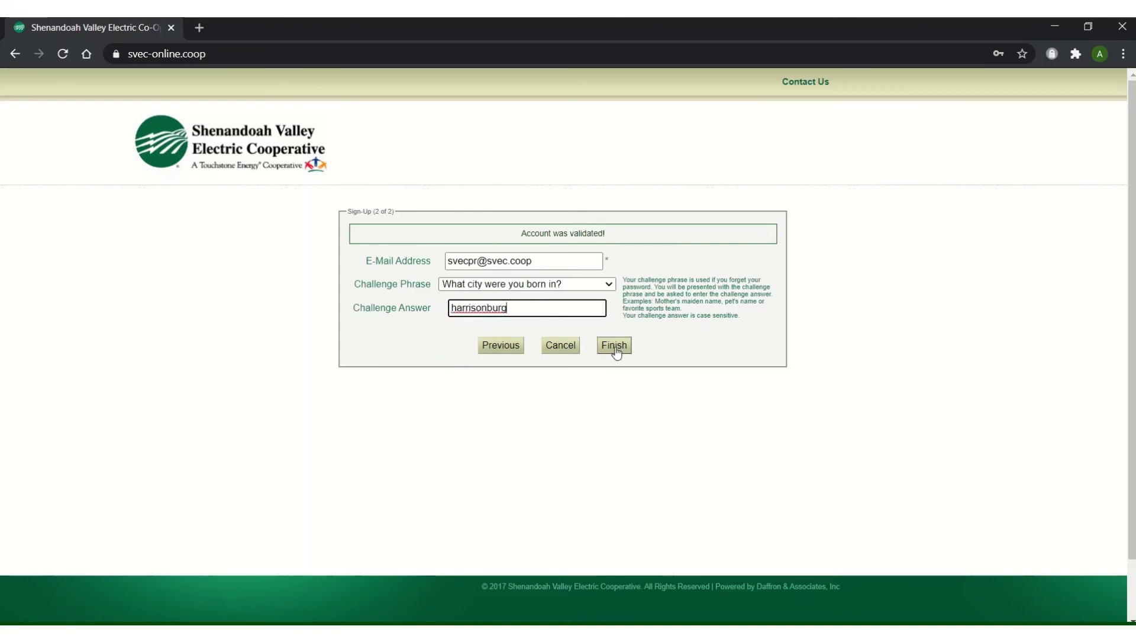